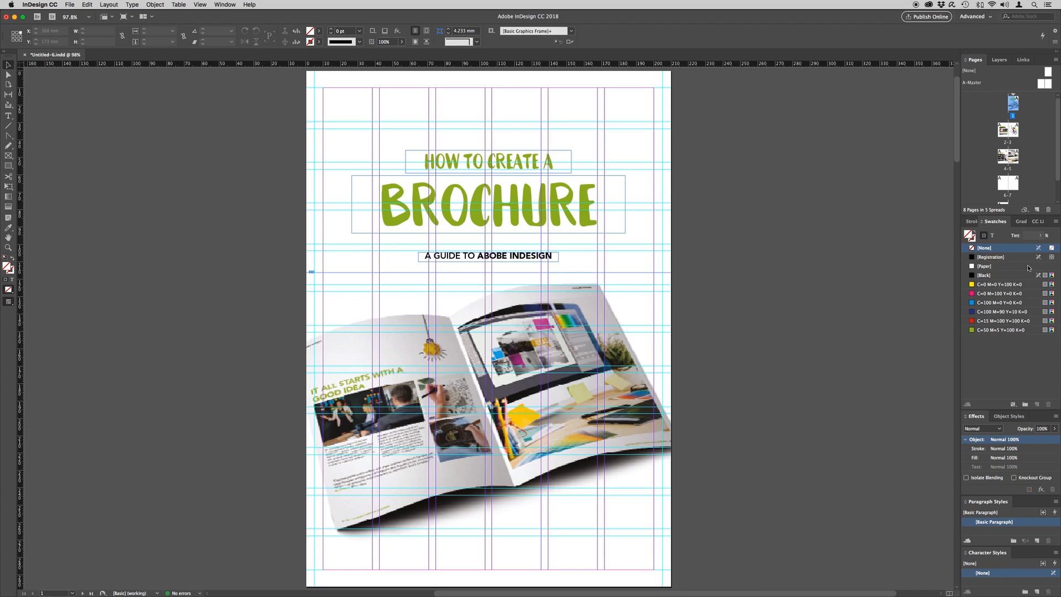
# Step: Create a process CMYK colour swatch with C=85 M=65 Y=45 K=45, without adding it to the CC Library
pyautogui.click(1056, 222)
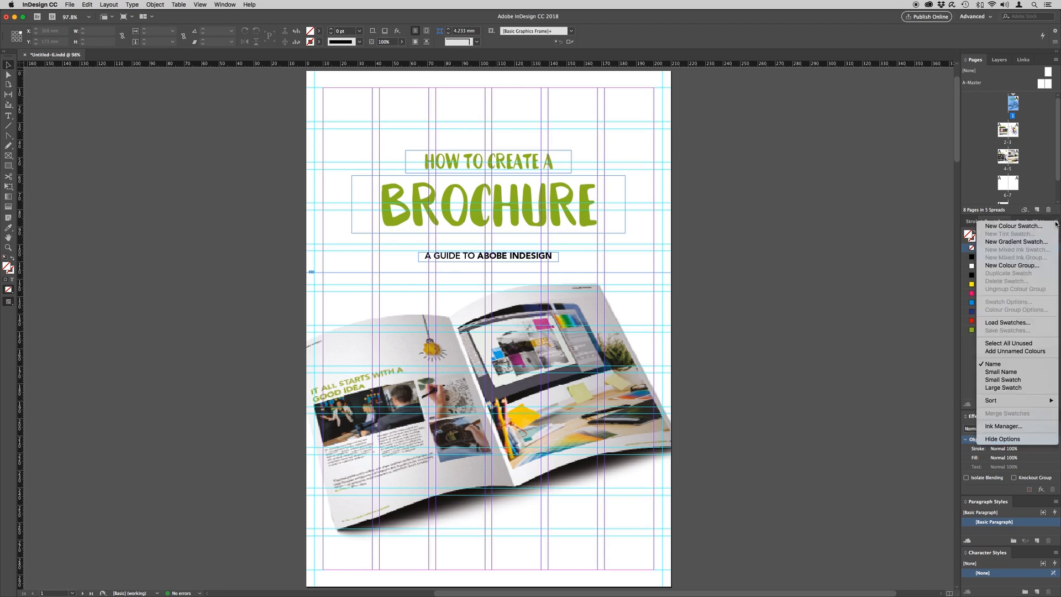
pyautogui.click(1034, 226)
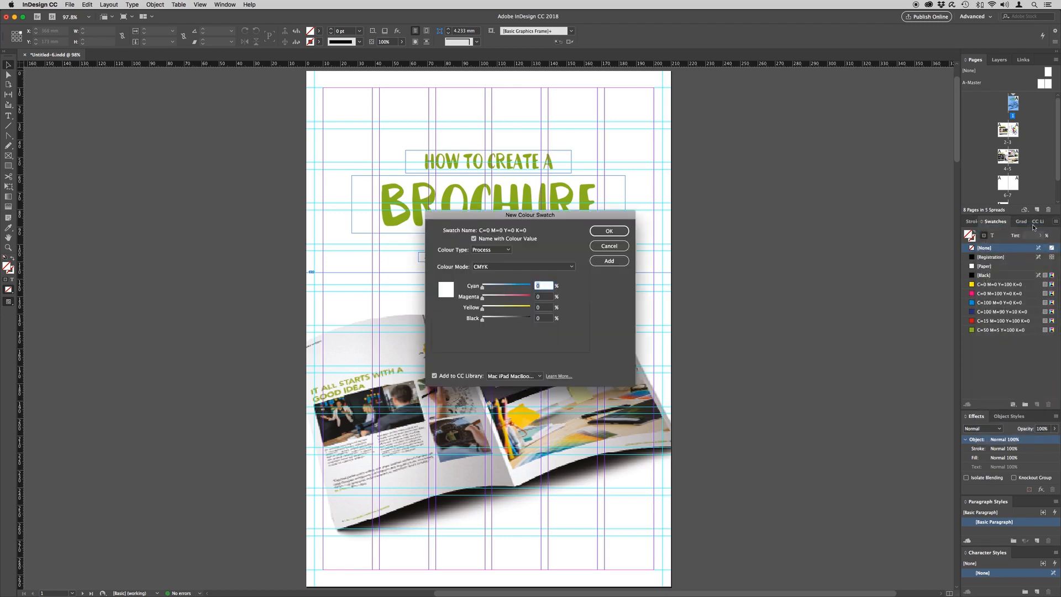
pyautogui.write('51')
pyautogui.moveTo(486, 298)
pyautogui.mouseDown()
pyautogui.moveTo(511, 297)
pyautogui.moveTo(496, 308)
pyautogui.mouseUp()
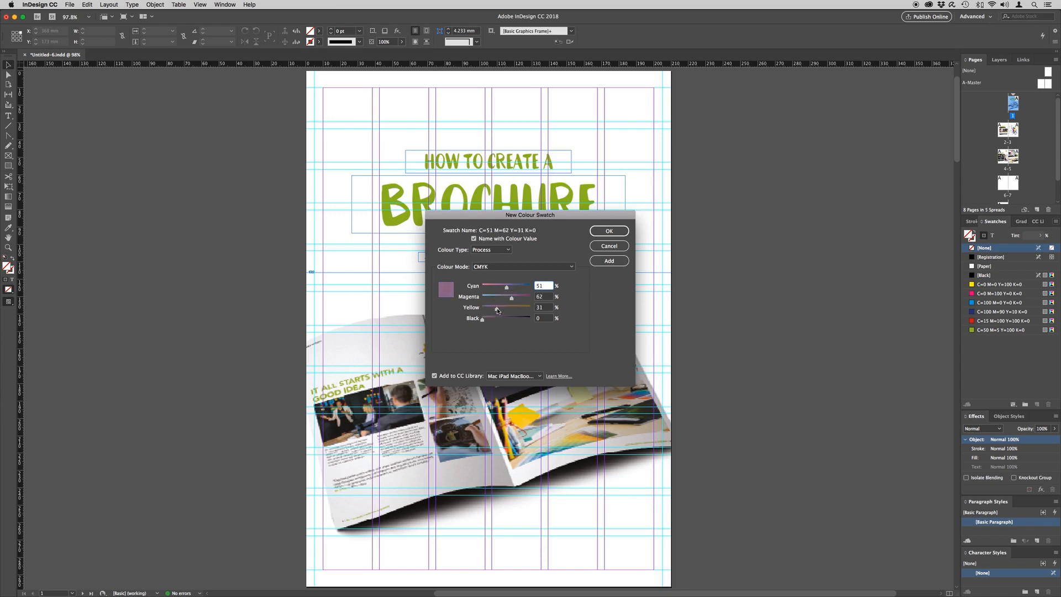
pyautogui.doubleClick(544, 286)
pyautogui.write('8')
pyautogui.press('Tab')
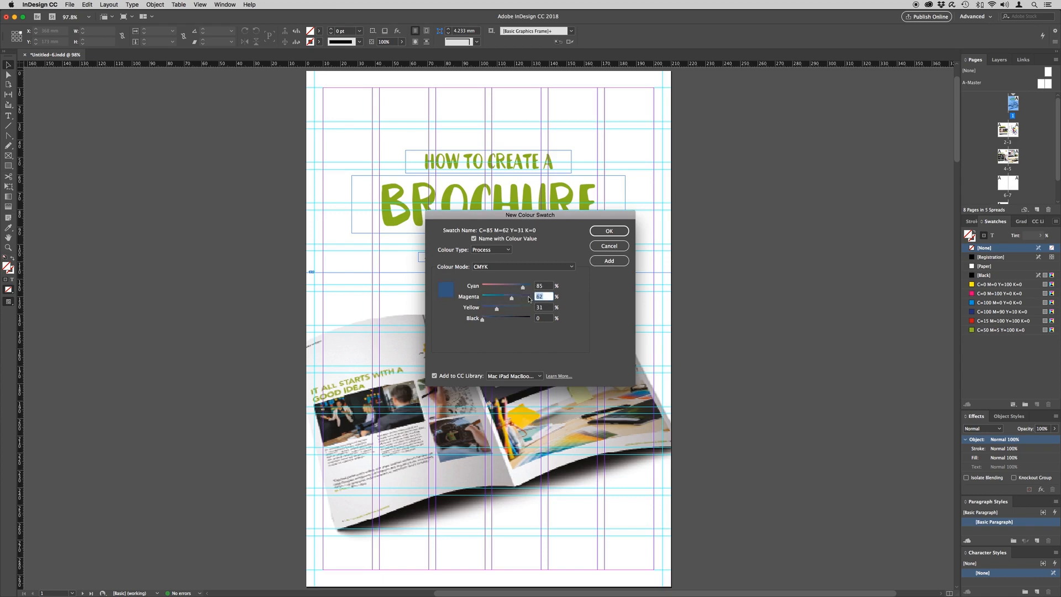
pyautogui.write('65')
pyautogui.press('Tab')
pyautogui.write('45')
pyautogui.press('Tab')
pyautogui.write('45')
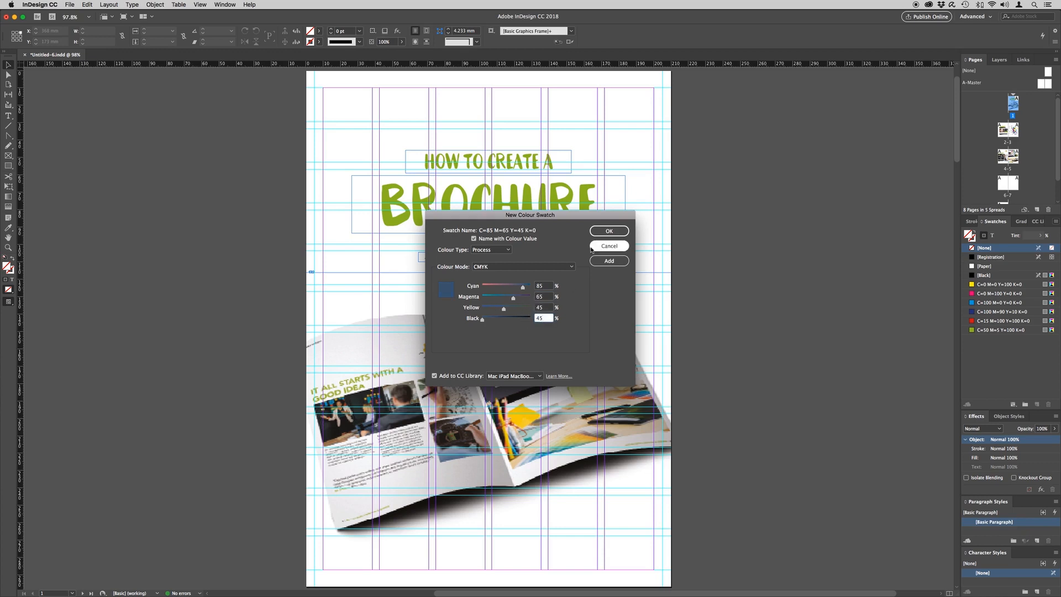
pyautogui.click(435, 376)
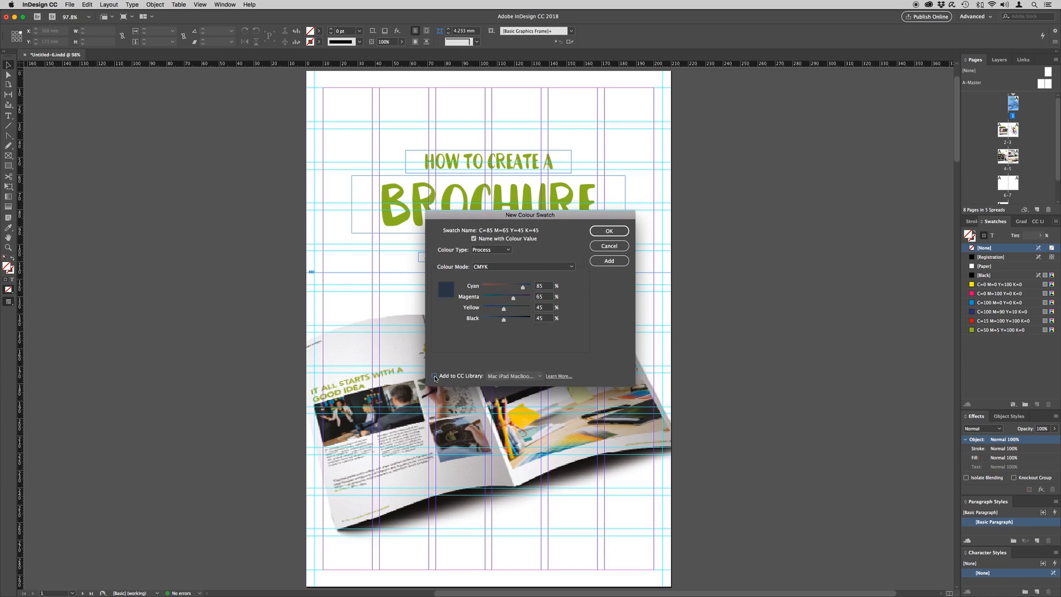
pyautogui.click(609, 231)
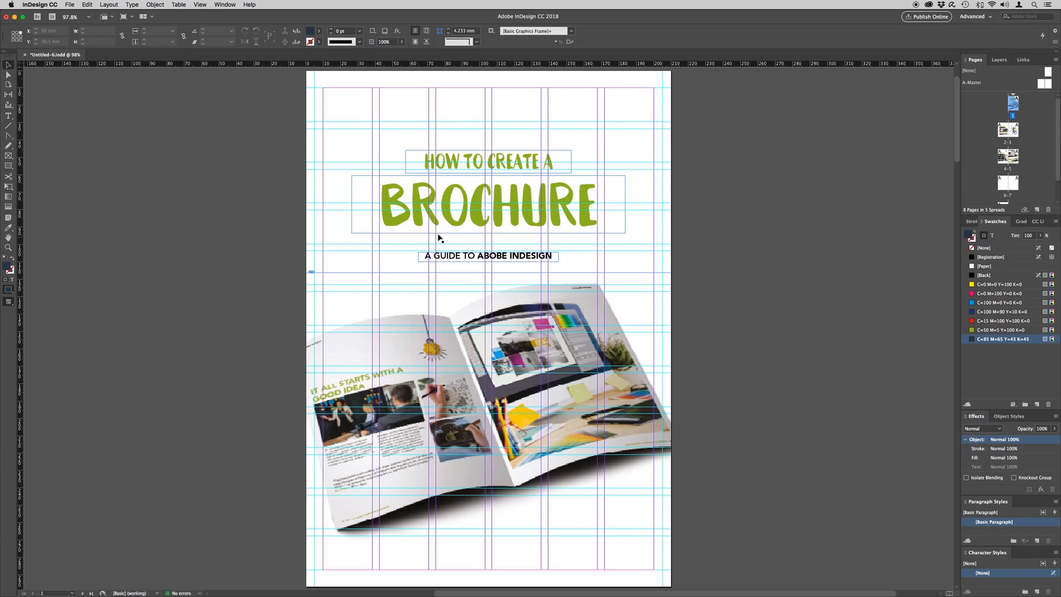
# Step: Draw a 190 × 277 mm rectangle along the cover's margins and swap its dark blue fill to the stroke
pyautogui.click(12, 166)
pyautogui.moveTo(324, 90); pyautogui.dragTo(654, 571)
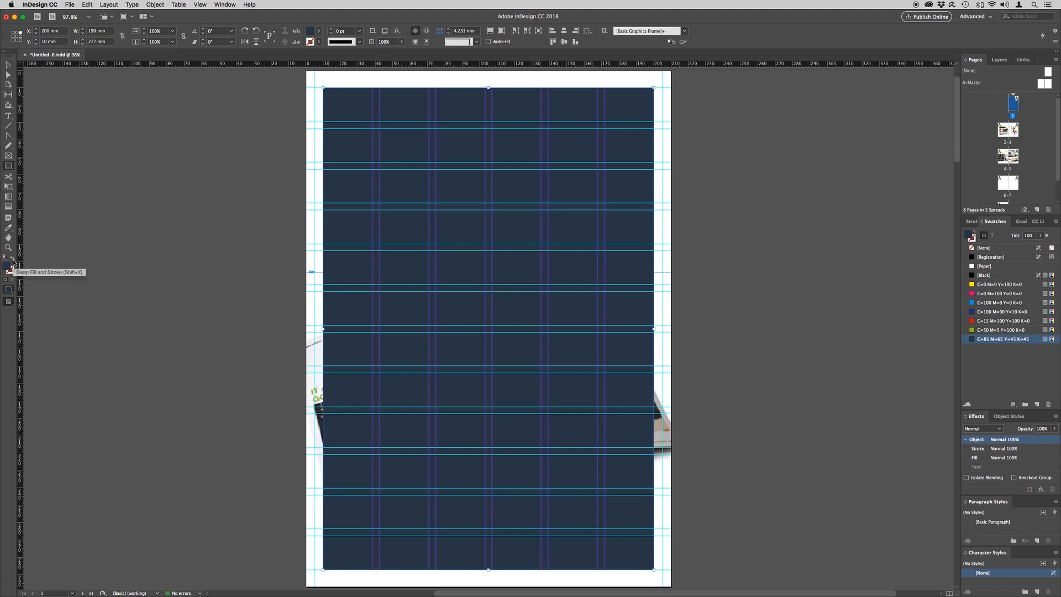
pyautogui.click(974, 234)
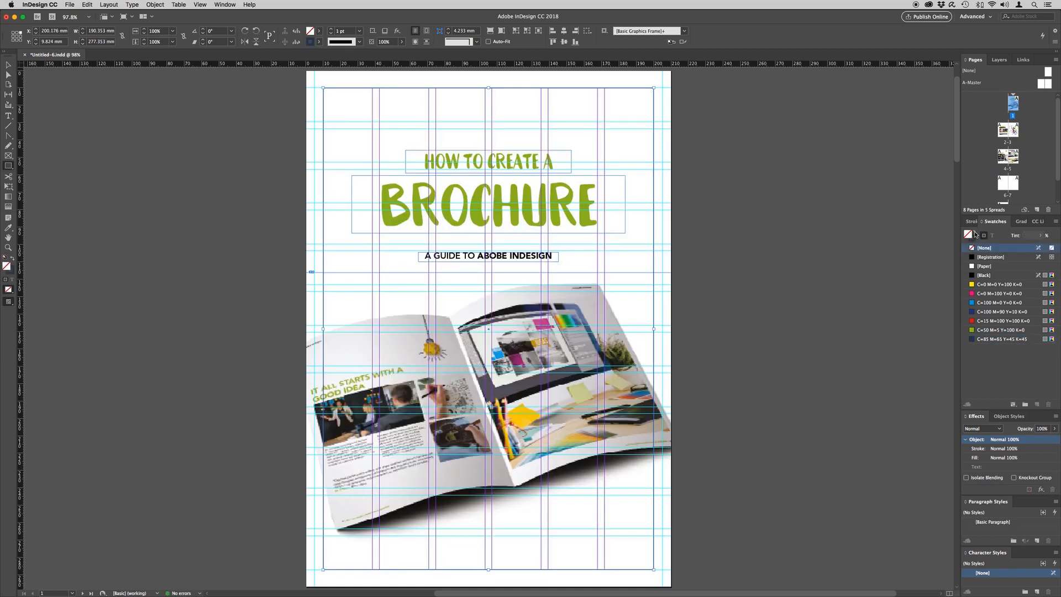
pyautogui.click(975, 234)
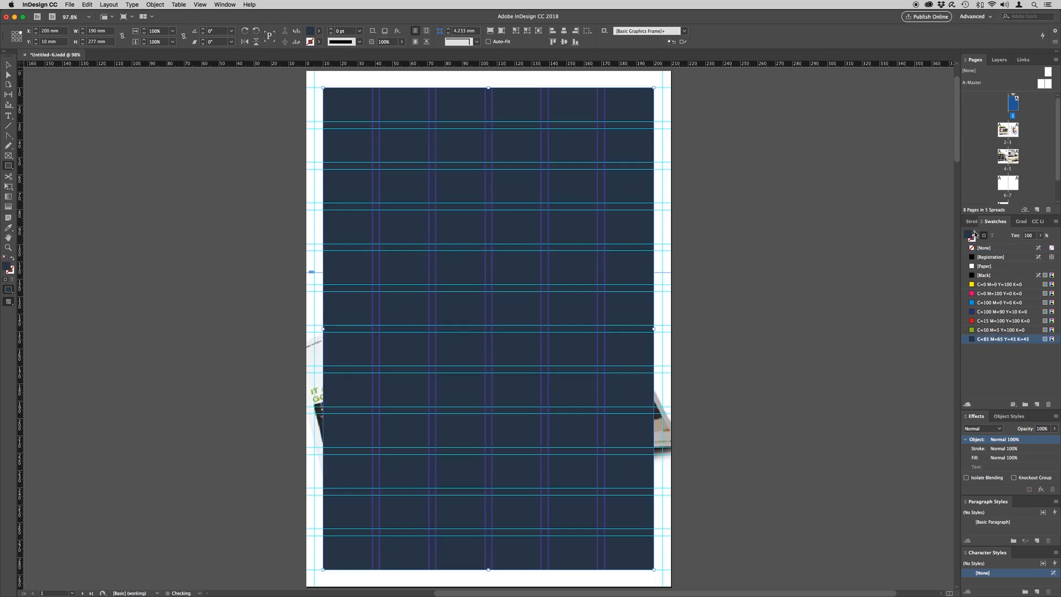
pyautogui.click(974, 234)
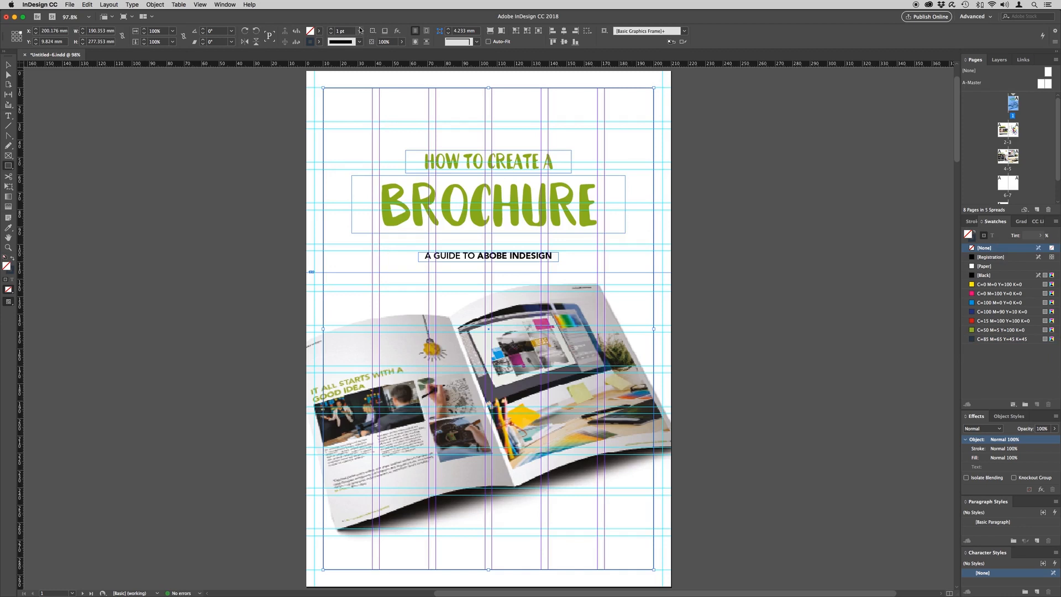
# Step: Increase the stroke weight of the cover's border rectangle to 6 pt
pyautogui.click(970, 223)
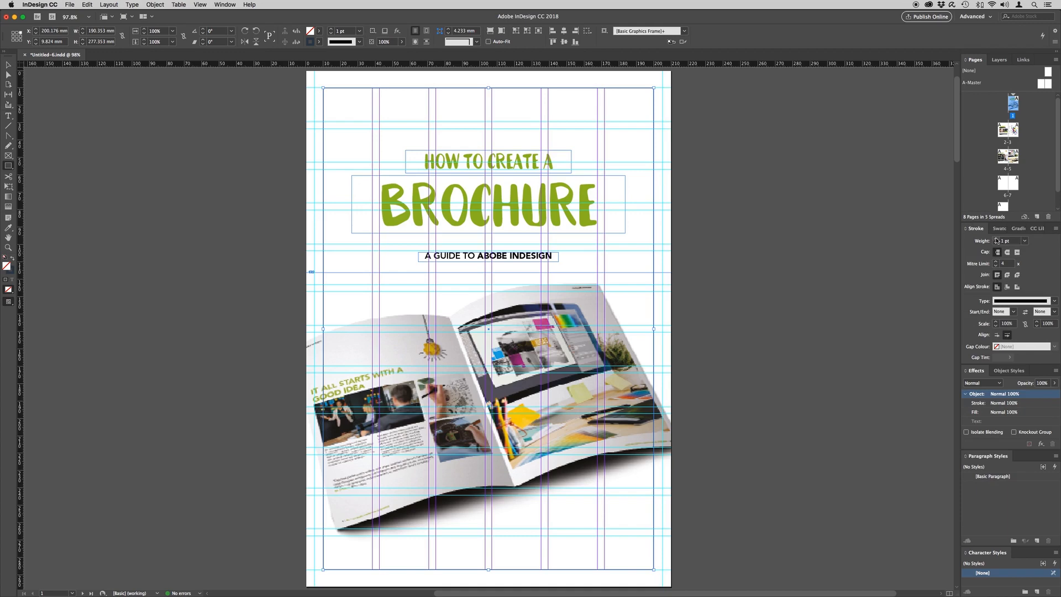
pyautogui.click(996, 239)
pyautogui.click(996, 239)
pyautogui.click(996, 239)
pyautogui.click(996, 239)
pyautogui.click(996, 239)
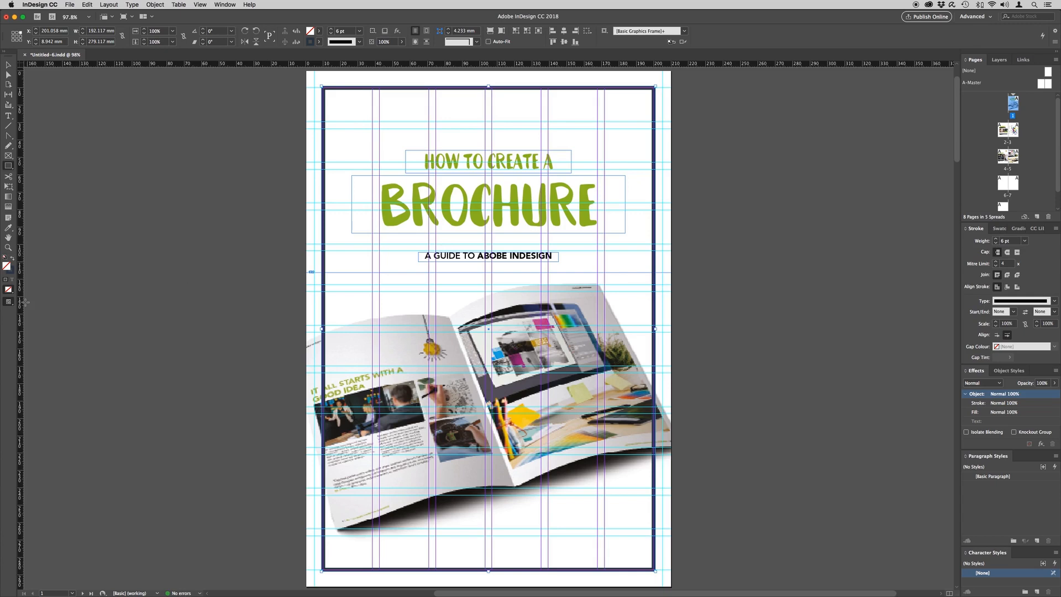
# Step: Review the cover border and the following spreads in Preview mode, then return to Normal view at page 5
pyautogui.click(11, 303)
pyautogui.click(35, 318)
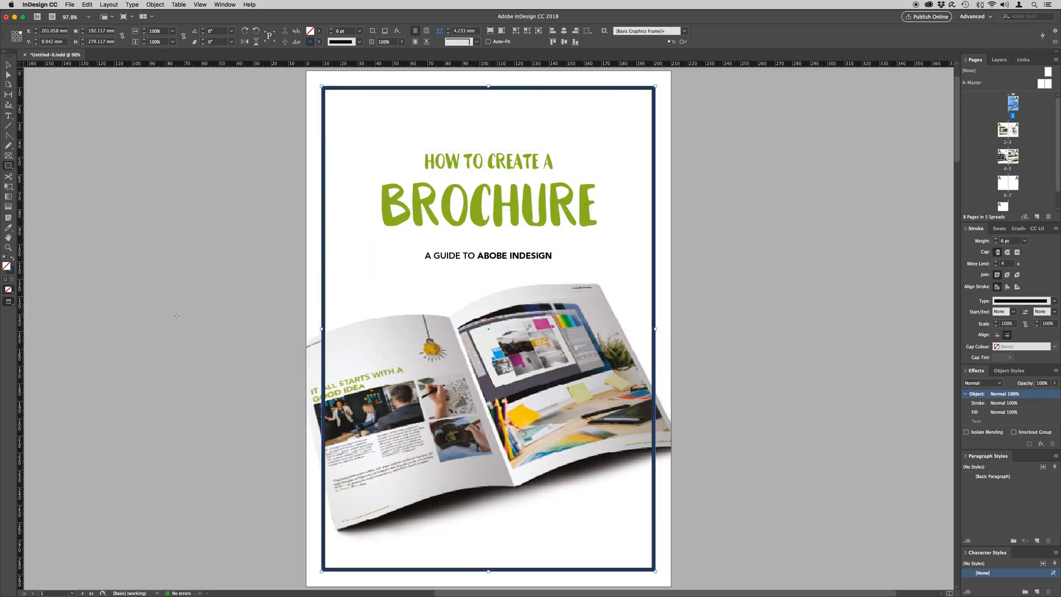
pyautogui.scroll(-15, 285, 313)
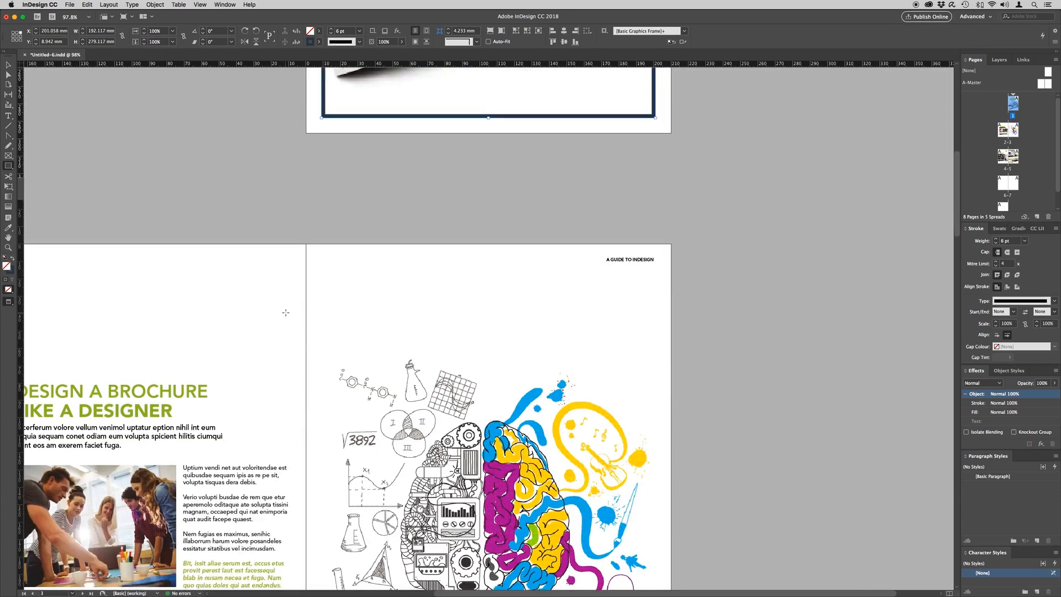
pyautogui.scroll(-12, 285, 312)
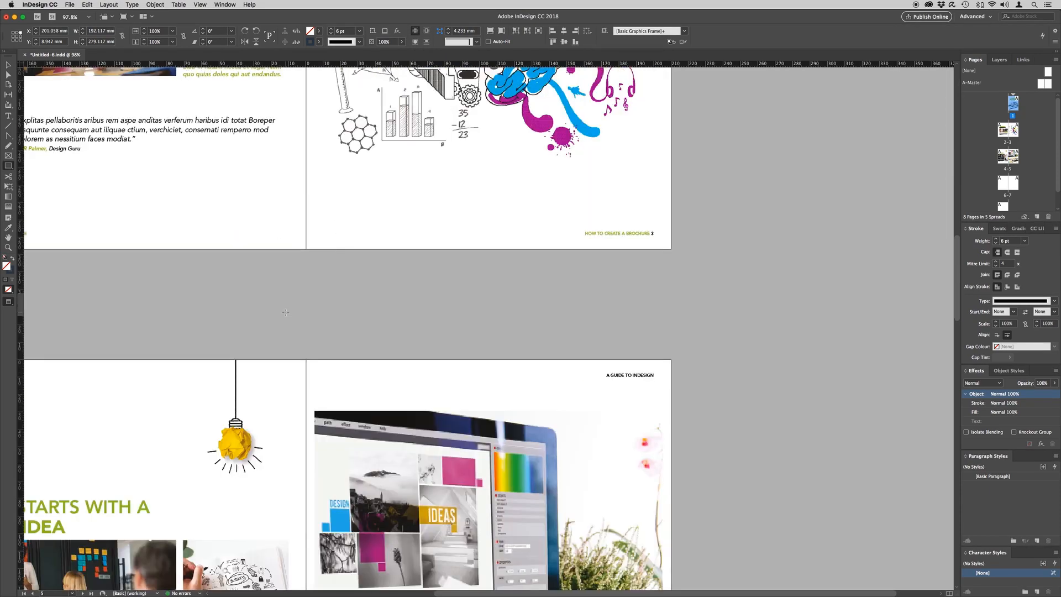
pyautogui.scroll(-8, 286, 312)
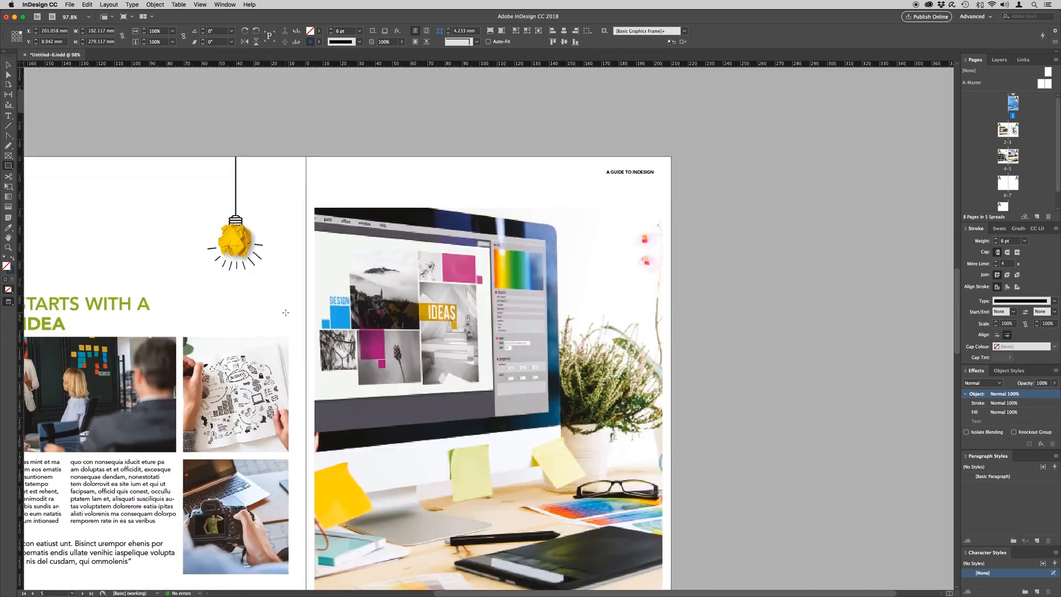
pyautogui.scroll(3, 285, 313)
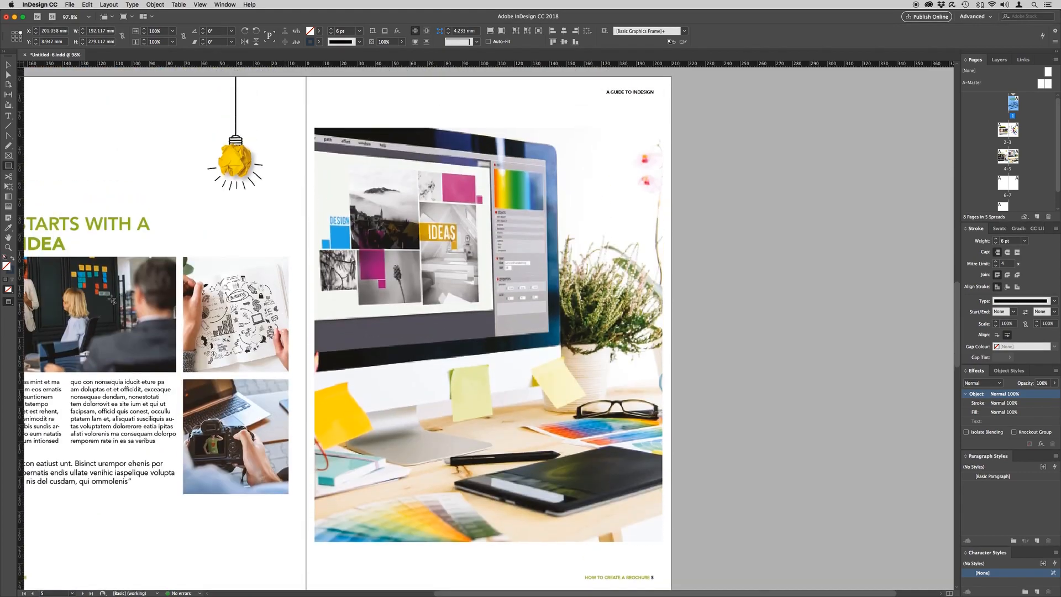
pyautogui.click(10, 302)
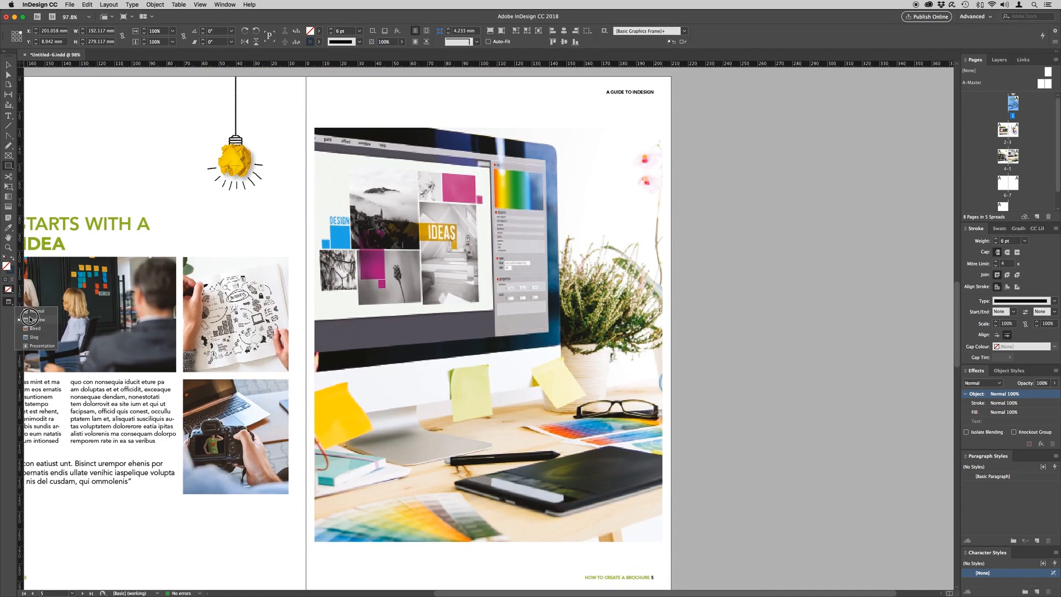
pyautogui.click(34, 311)
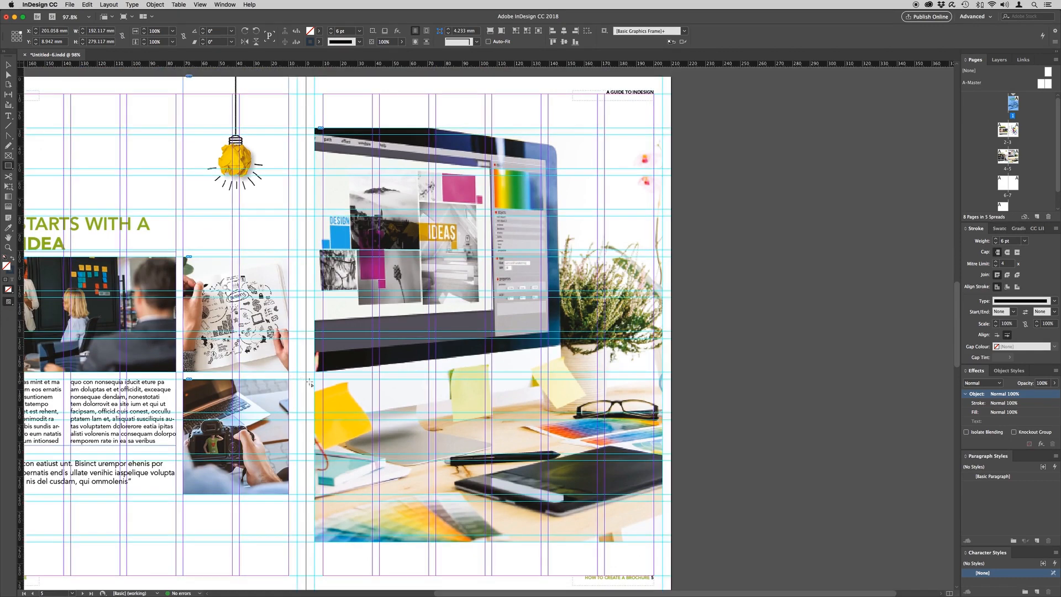
# Step: Draw a 190 × 66.25 mm dark blue rectangle over the lower part of page 5's photo and set its opacity to 90%
pyautogui.moveTo(325, 382); pyautogui.dragTo(654, 496)
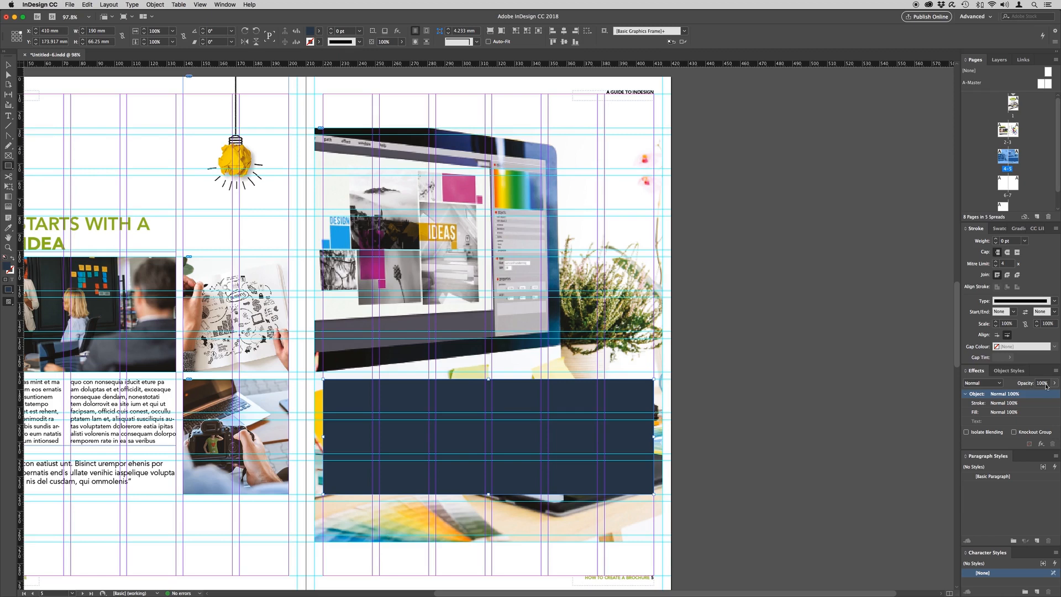
pyautogui.click(1054, 383)
pyautogui.moveTo(1054, 393); pyautogui.dragTo(1052, 396)
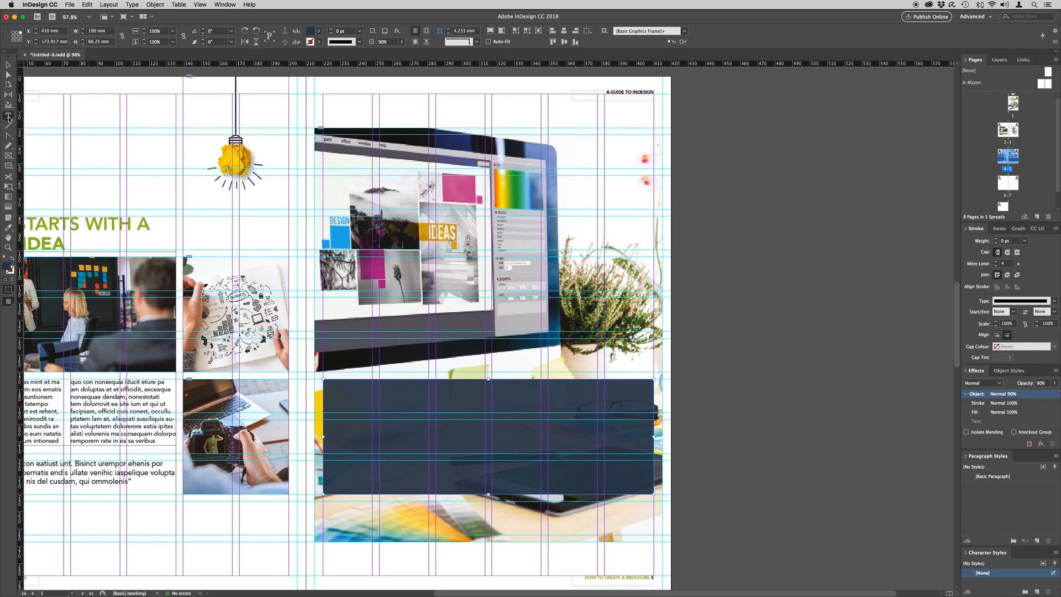
# Step: Draw a text frame over the dark blue rectangle on page 5 and fill it with placeholder text
pyautogui.click(8, 116)
pyautogui.moveTo(384, 425); pyautogui.dragTo(601, 504)
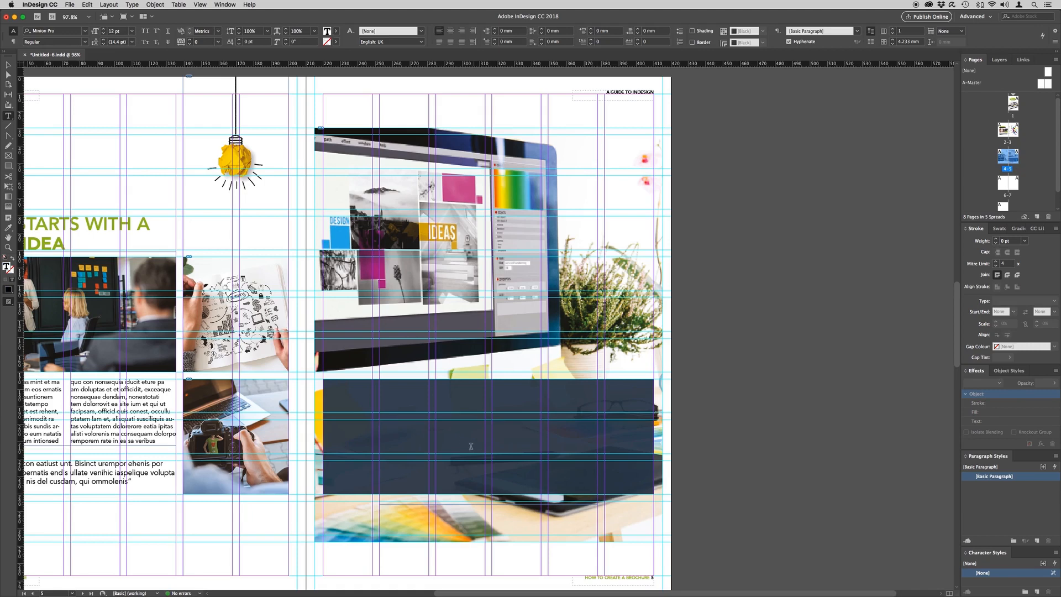
pyautogui.rightClick(444, 430)
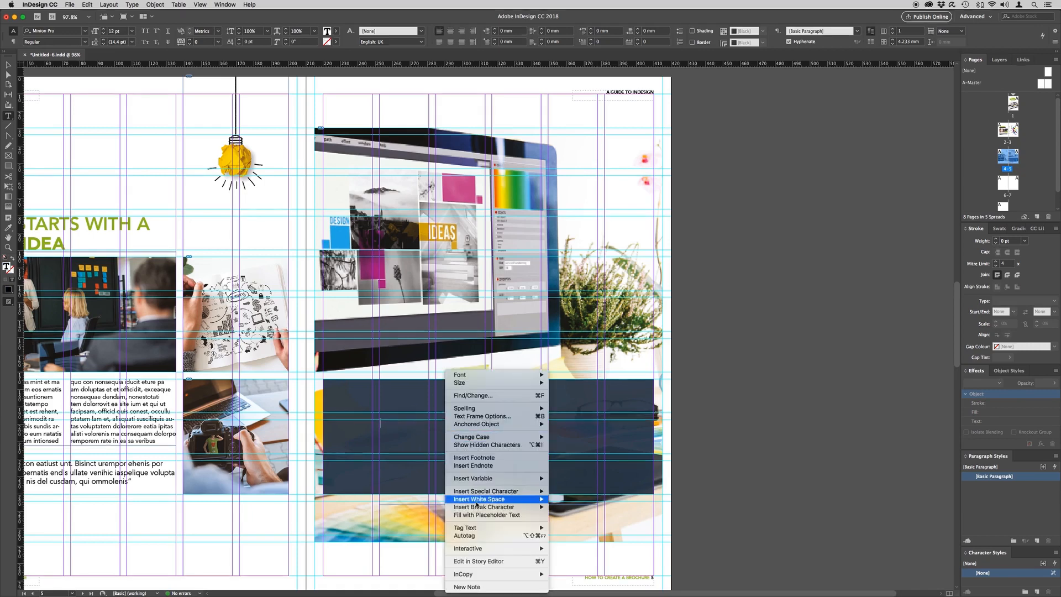
pyautogui.click(482, 514)
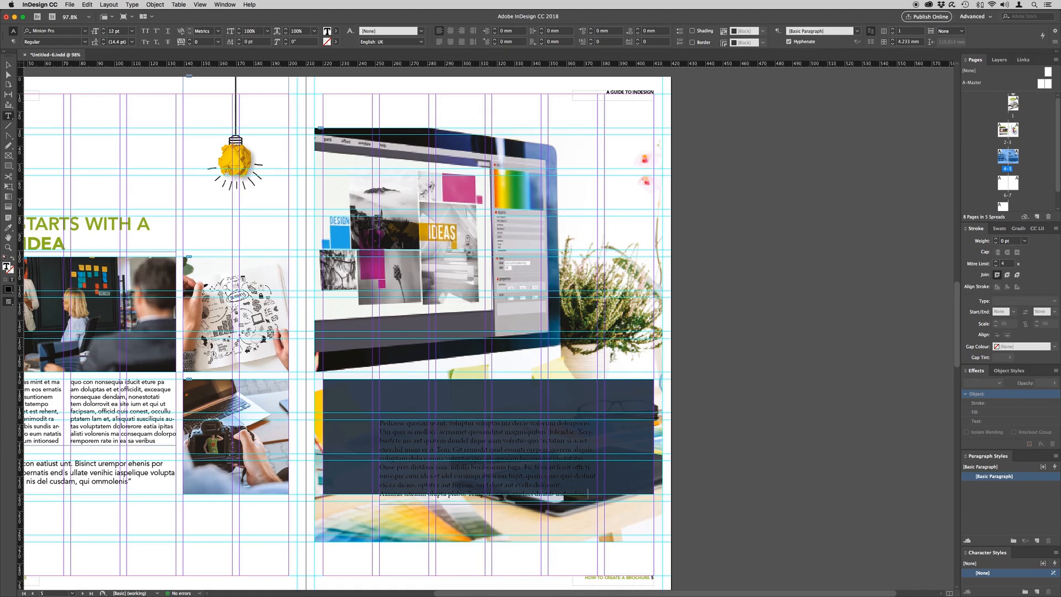
# Step: Colour all the placeholder text over the dark blue rectangle with the Paper swatch
pyautogui.moveTo(587, 493); pyautogui.dragTo(379, 423)
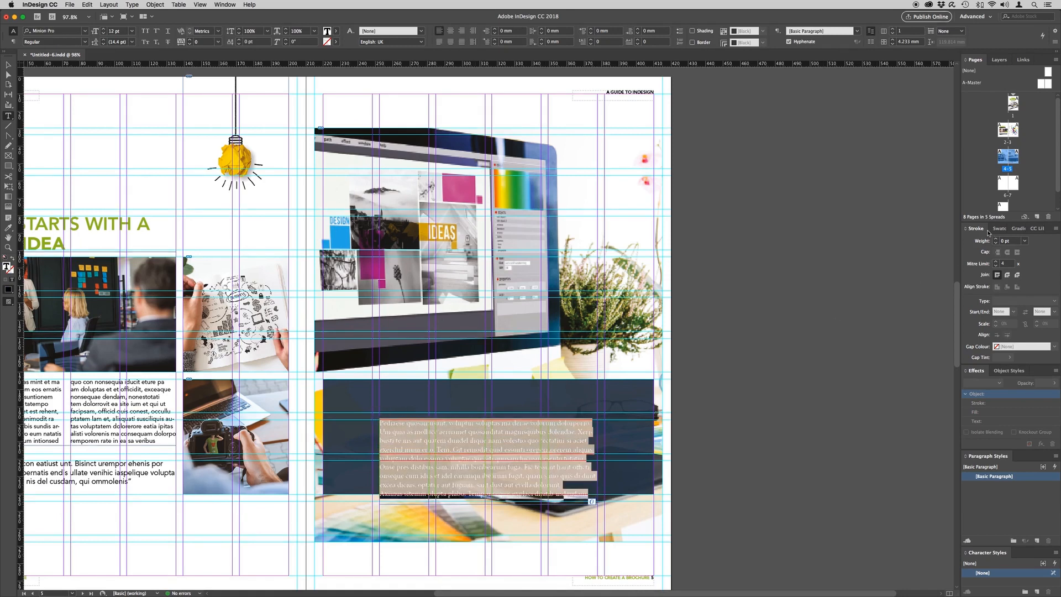
pyautogui.click(999, 230)
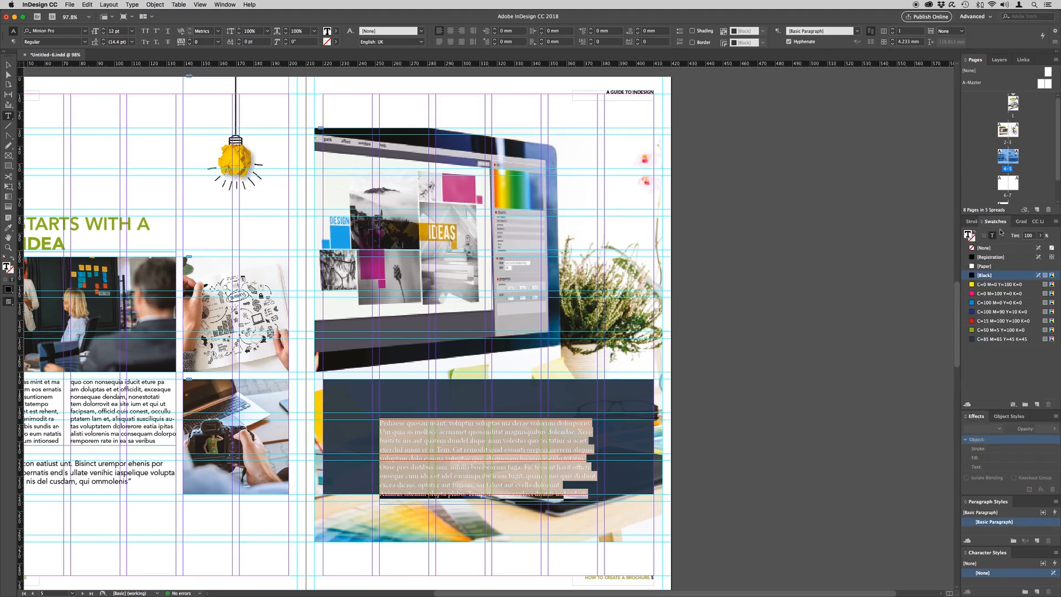
pyautogui.click(983, 266)
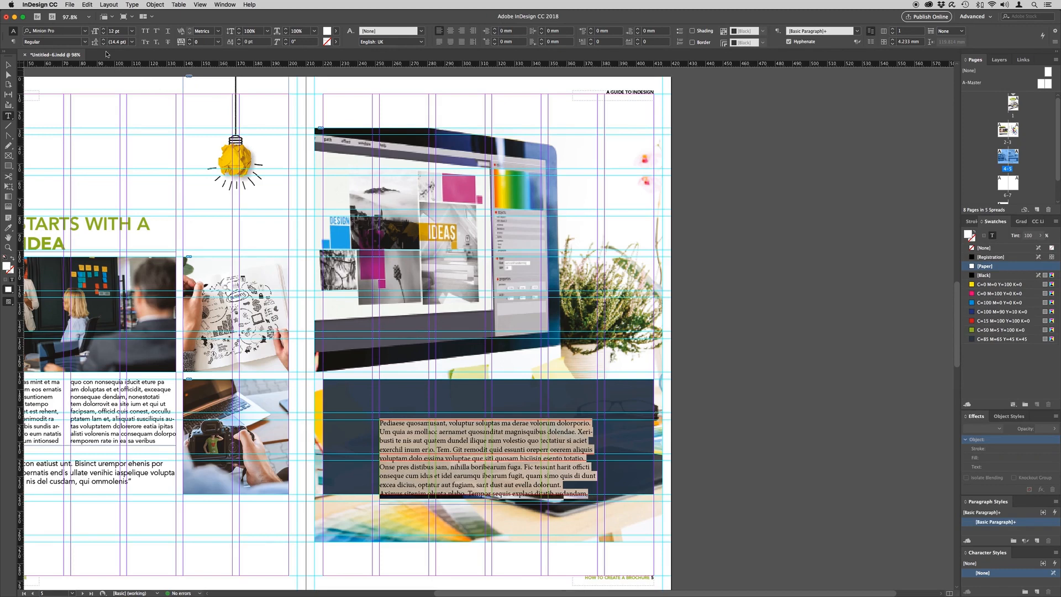
# Step: Set the selected placeholder text in the Avenir font with the 45 Book style
pyautogui.click(86, 31)
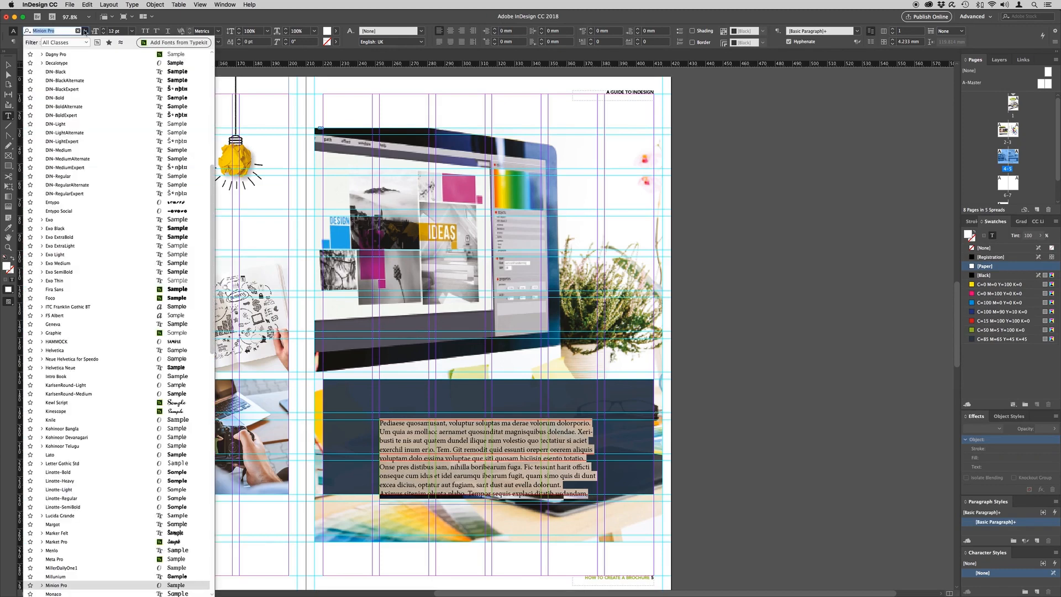
pyautogui.scroll(10, 64, 66)
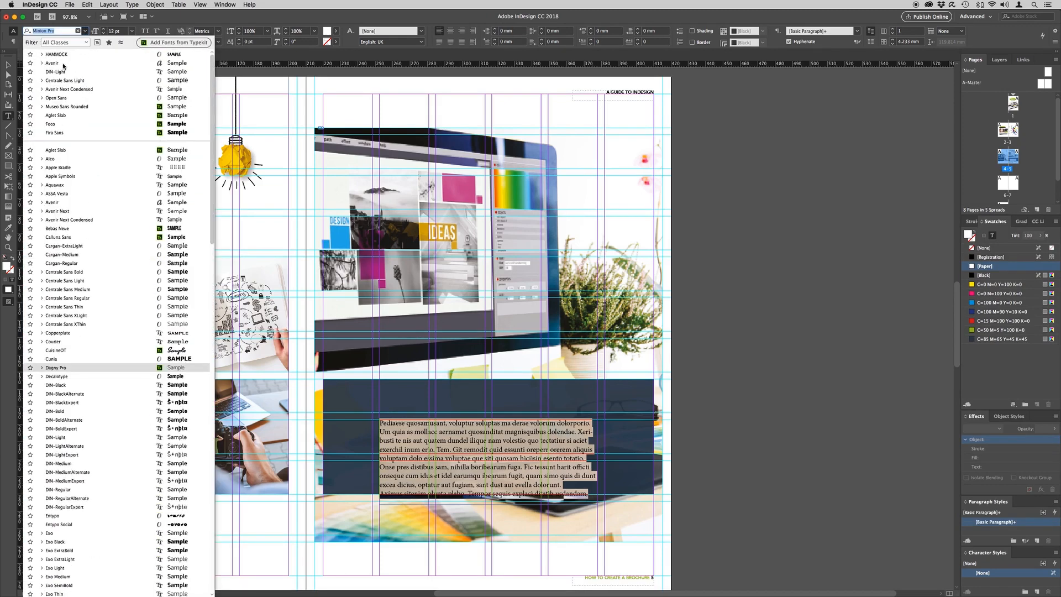
pyautogui.click(52, 63)
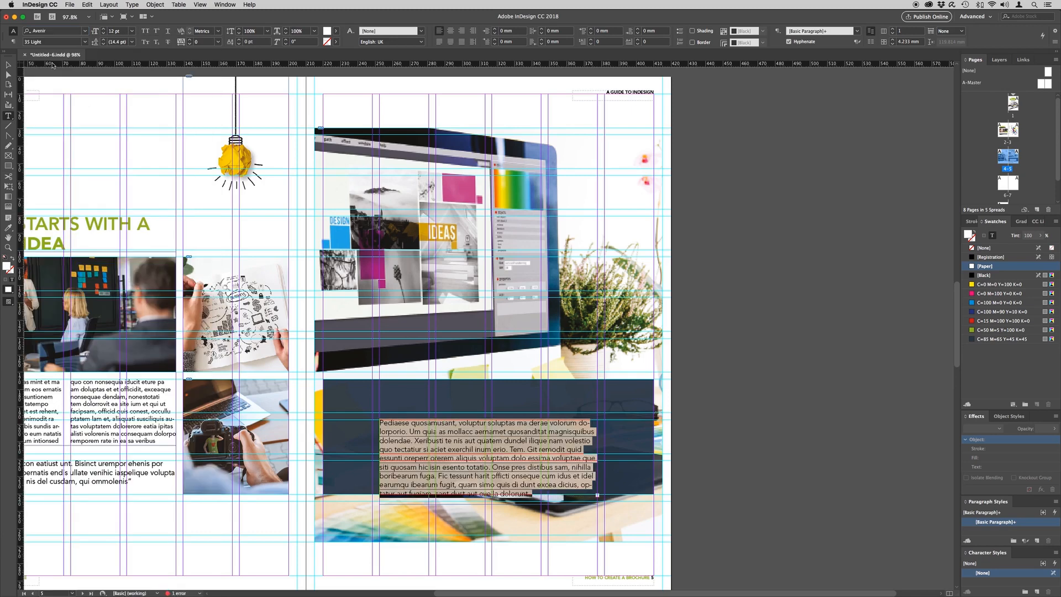
pyautogui.click(85, 42)
pyautogui.click(68, 60)
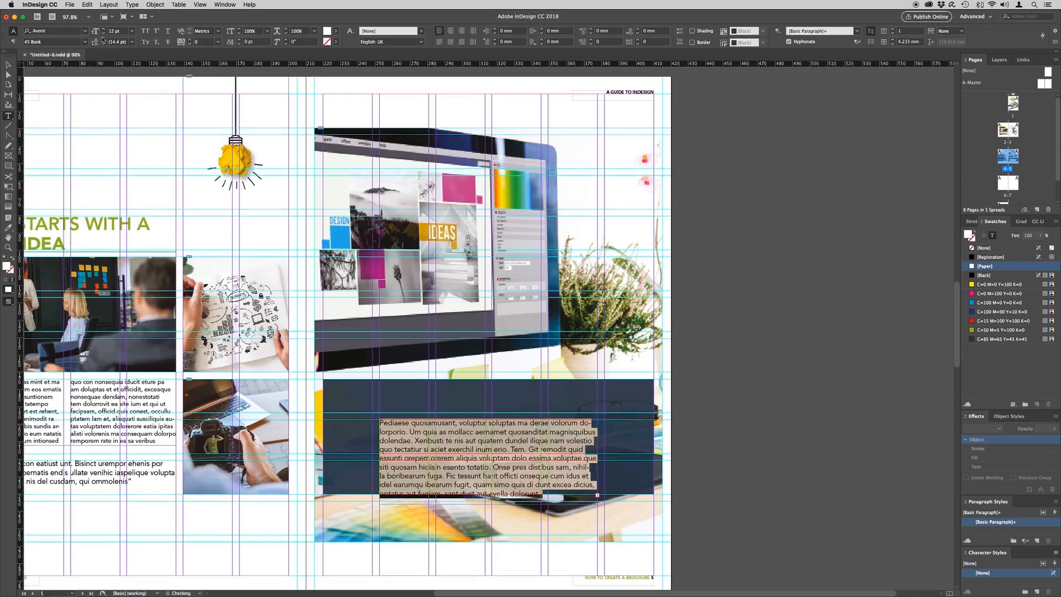
# Step: Reduce the placeholder text's font size to 8 pt and set its leading to 11 pt
pyautogui.click(103, 34)
pyautogui.click(103, 34)
pyautogui.click(103, 34)
pyautogui.click(103, 33)
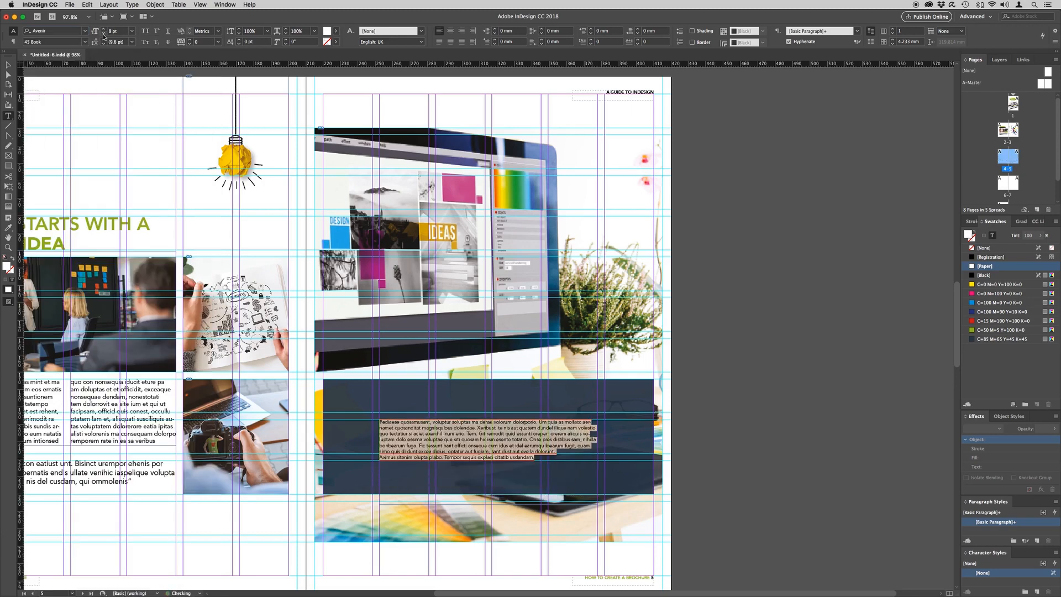
pyautogui.click(103, 40)
pyautogui.click(103, 40)
pyautogui.click(103, 40)
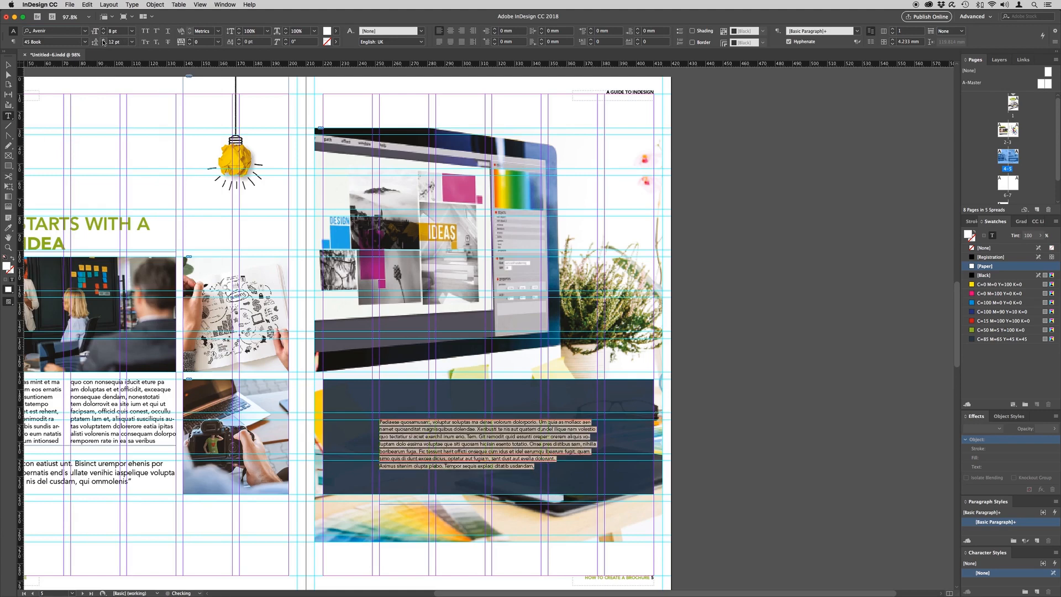
pyautogui.click(103, 43)
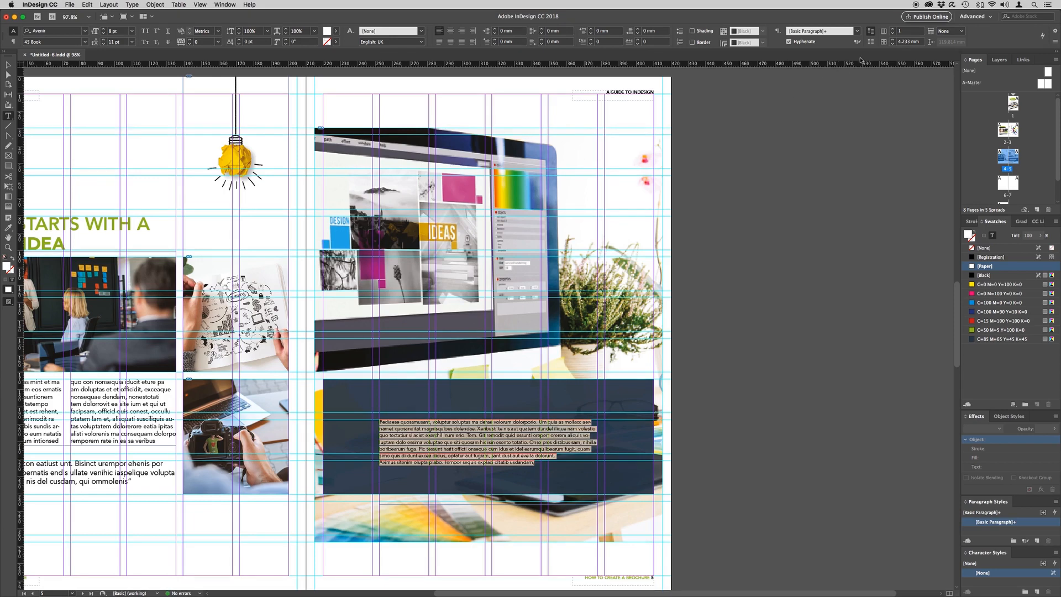
# Step: Split the placeholder text frame on page 5 into 2 columns and shorten the frame to about 31 mm high
pyautogui.click(892, 30)
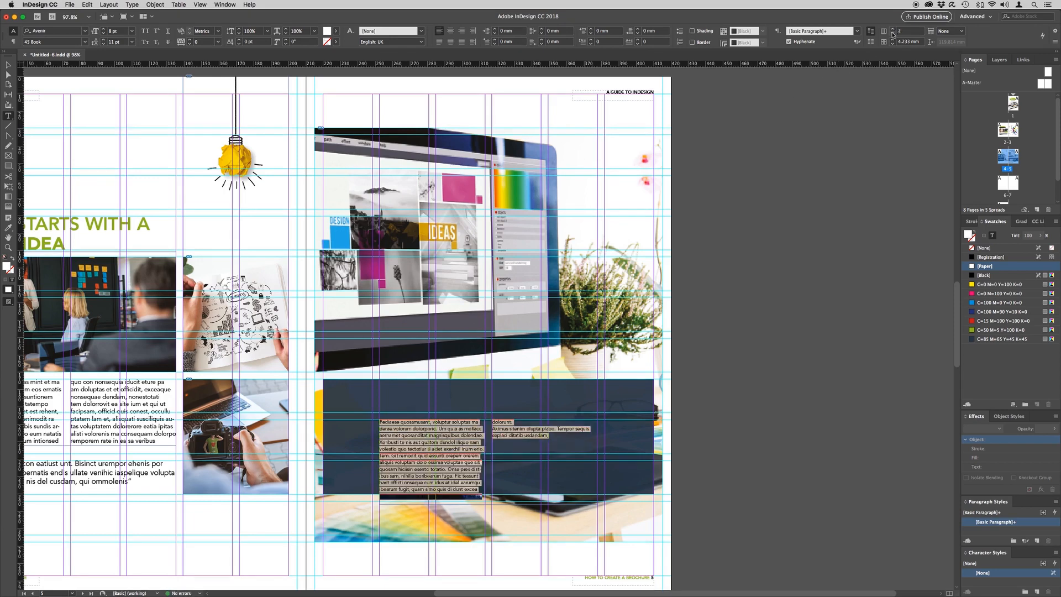
pyautogui.press('Escape')
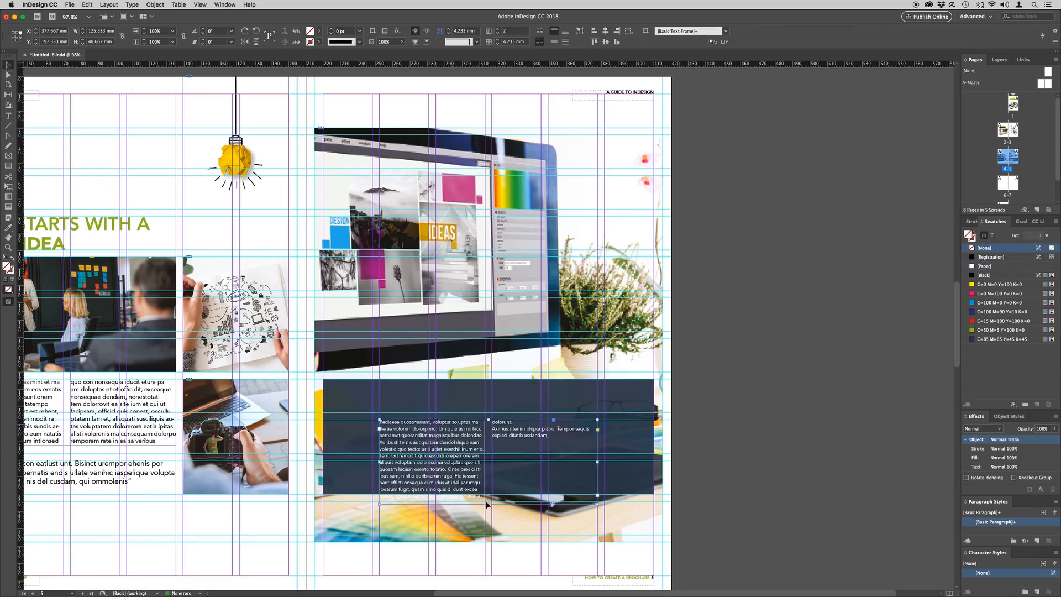
pyautogui.moveTo(488, 504); pyautogui.dragTo(489, 474)
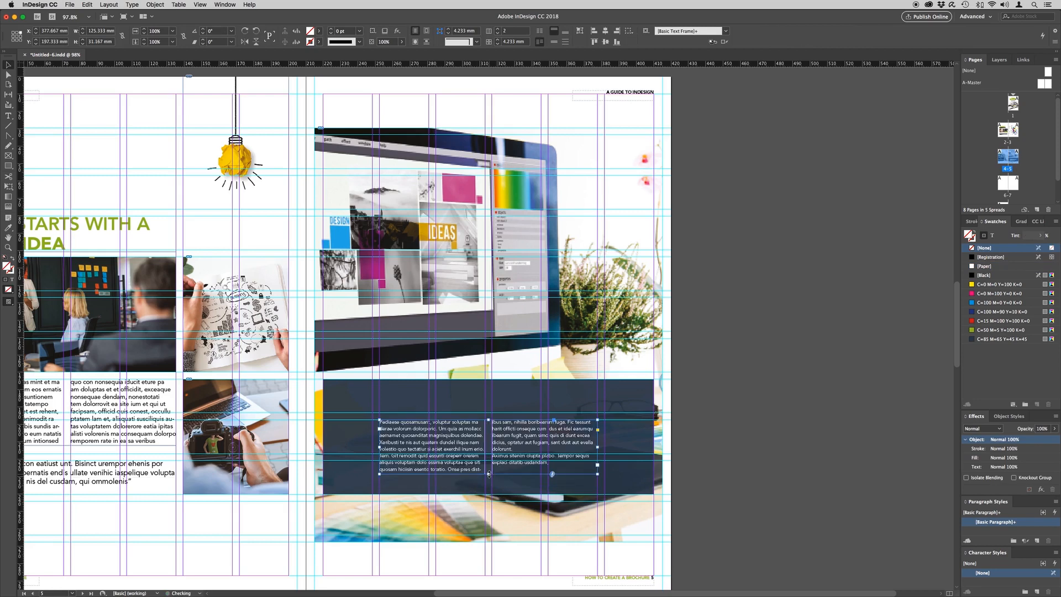
# Step: Draw a heading text frame above the two-column text on the dark blue panel and enter "Have you got the kit!"
pyautogui.click(8, 116)
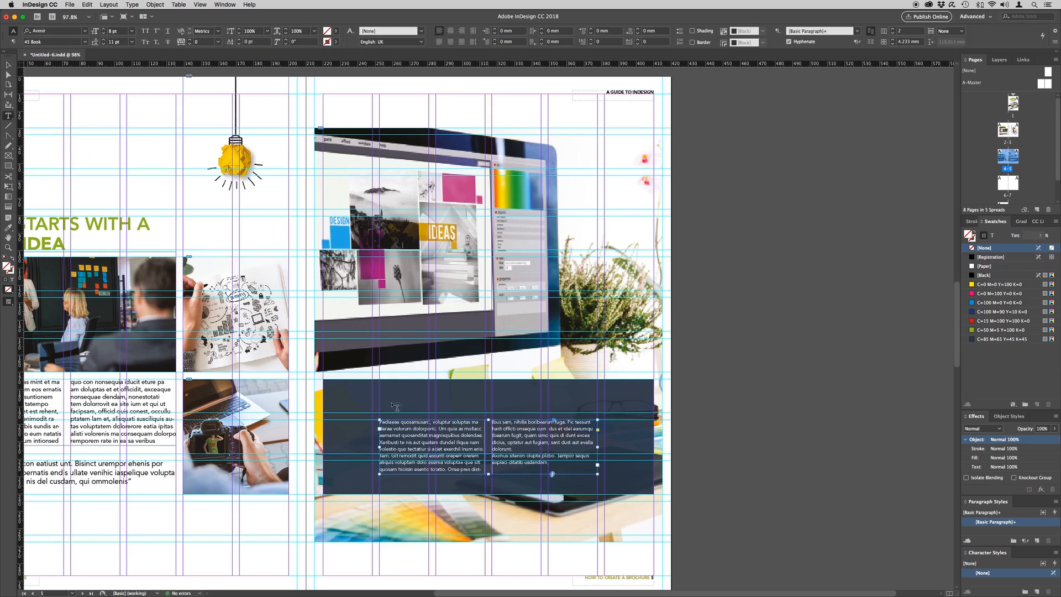
pyautogui.moveTo(380, 396); pyautogui.dragTo(533, 412)
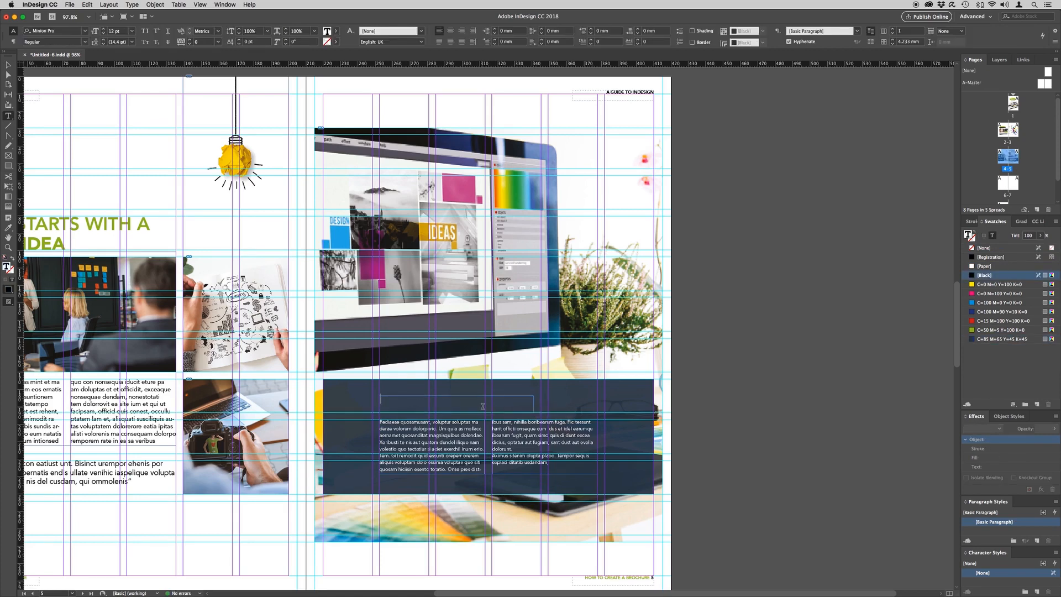
pyautogui.write('Have you got y')
pyautogui.press('BackSpace')
pyautogui.write('th')
# Step: Set the whole "Have you got the kit!" heading in all caps with the HAMMOCK font
pyautogui.moveTo(488, 402); pyautogui.dragTo(353, 392)
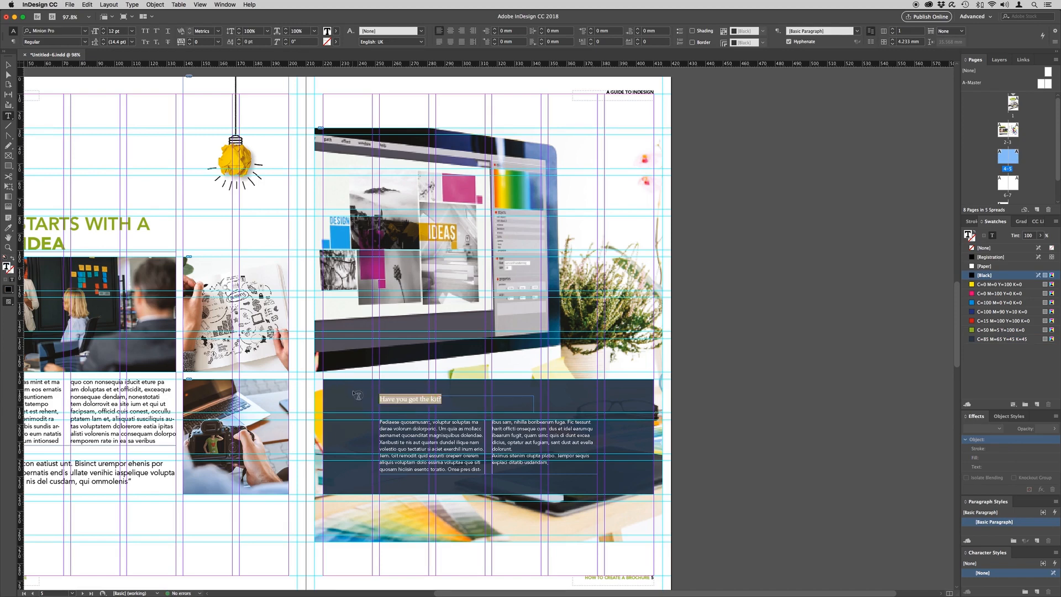
pyautogui.click(146, 31)
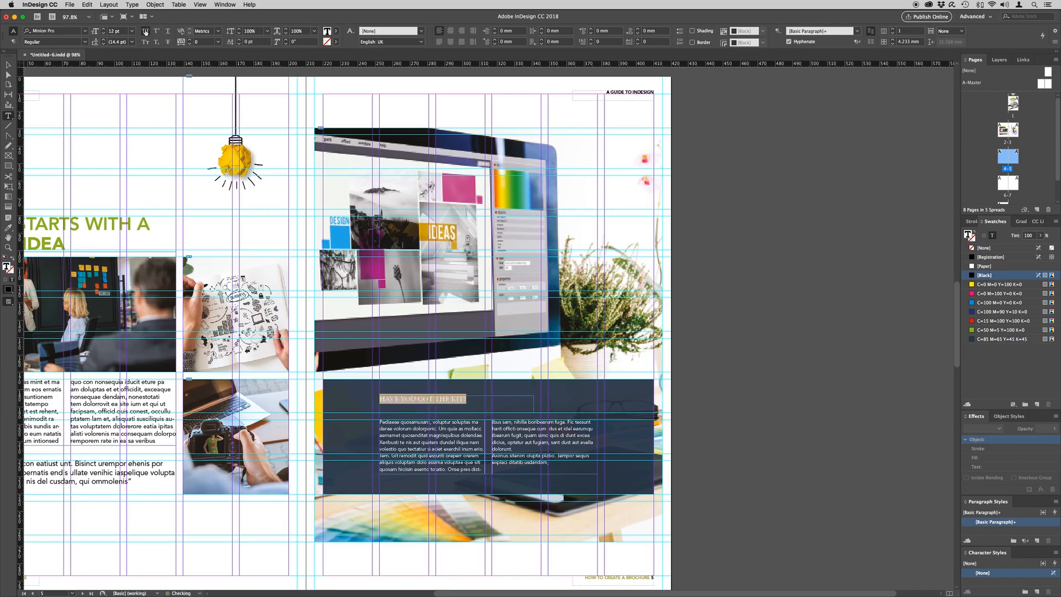
pyautogui.click(85, 32)
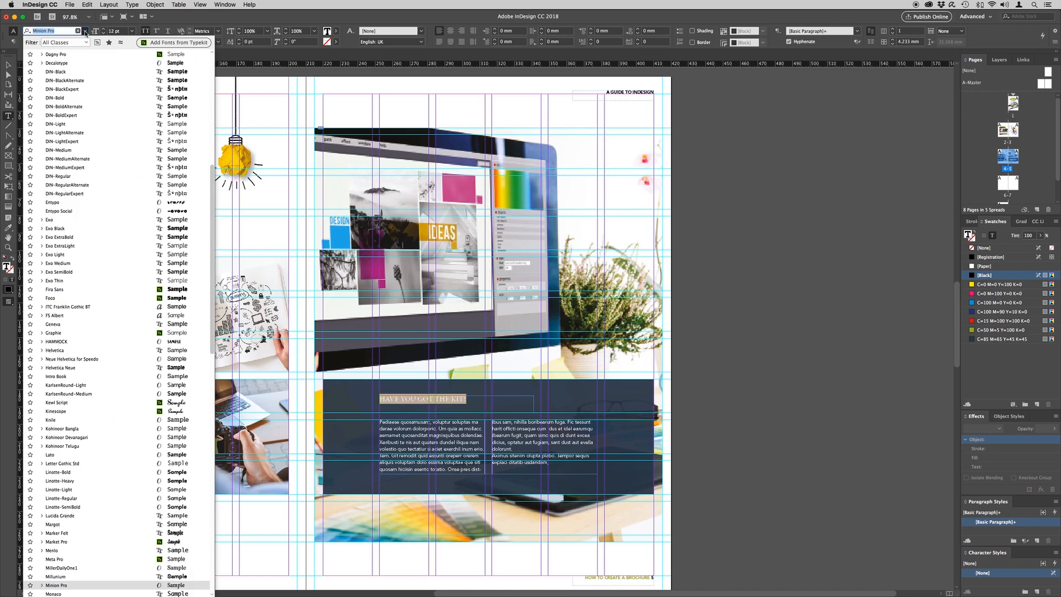
pyautogui.scroll(12, 88, 80)
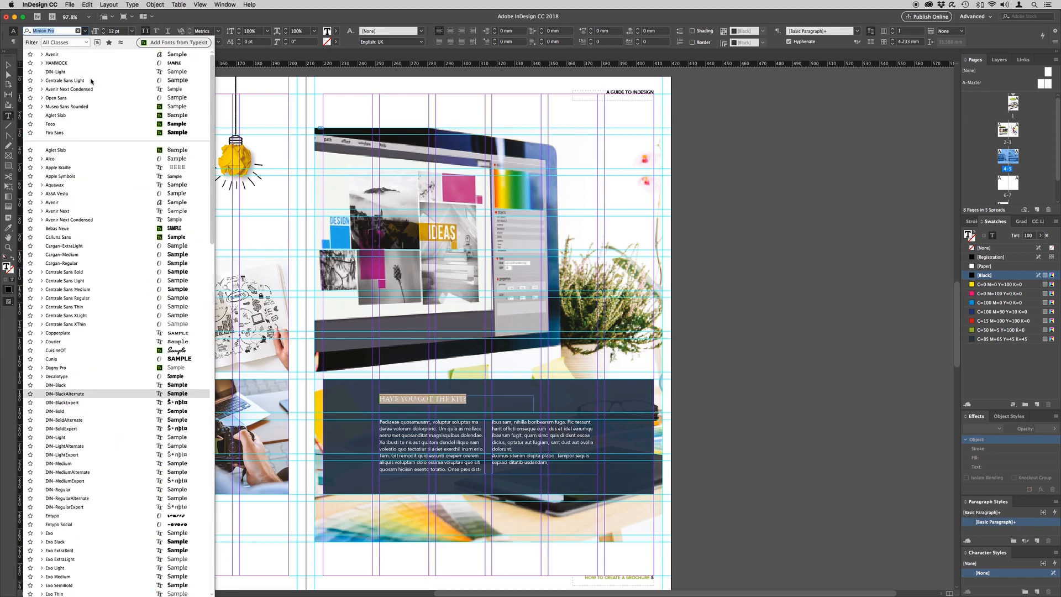
pyautogui.click(64, 63)
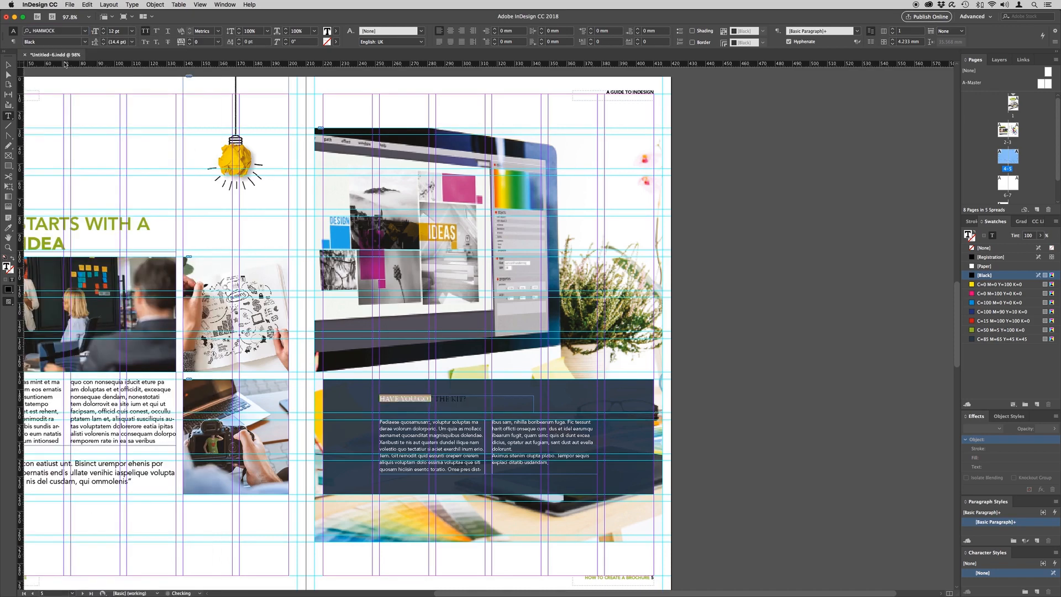
# Step: Increase the heading's font size to 30 pt and colour it with the Paper swatch
pyautogui.click(103, 29)
pyautogui.click(103, 29)
pyautogui.click(104, 29)
pyautogui.click(103, 29)
pyautogui.click(103, 29)
pyautogui.click(103, 30)
pyautogui.click(104, 30)
pyautogui.click(103, 29)
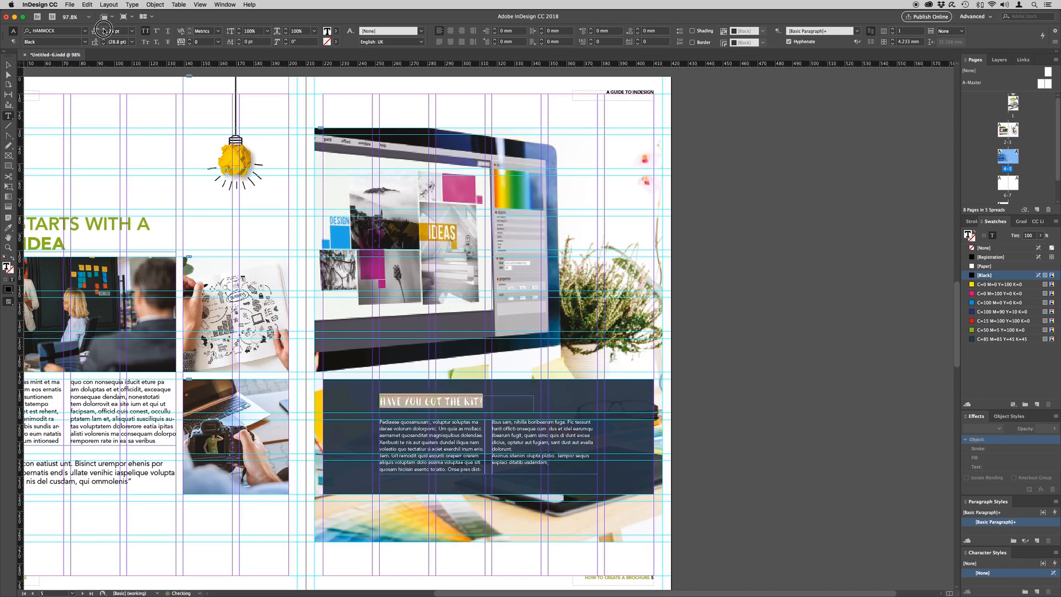
pyautogui.click(103, 29)
pyautogui.click(103, 29)
pyautogui.click(104, 30)
pyautogui.click(103, 30)
pyautogui.click(104, 29)
pyautogui.click(103, 29)
pyautogui.click(104, 30)
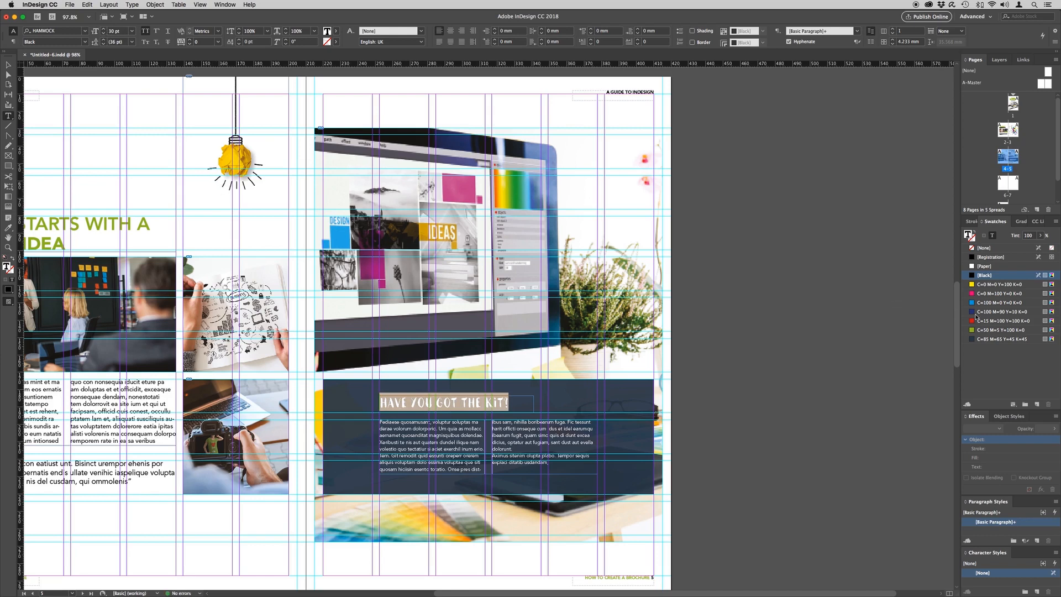
pyautogui.click(985, 268)
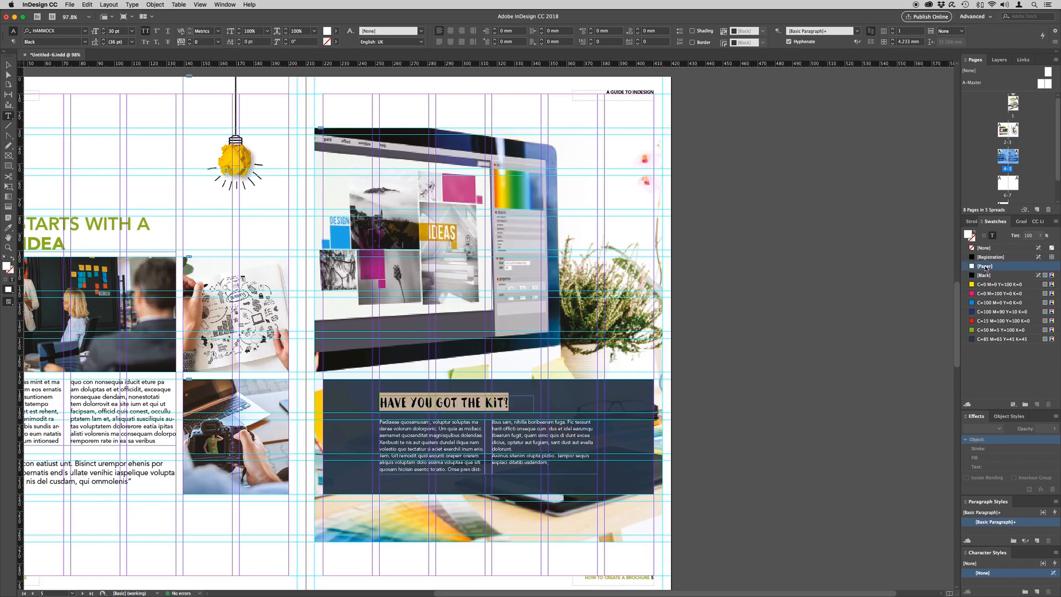
# Step: Deselect the heading and switch the screen mode to Preview to view the spread without guides
pyautogui.click(8, 65)
pyautogui.click(693, 310)
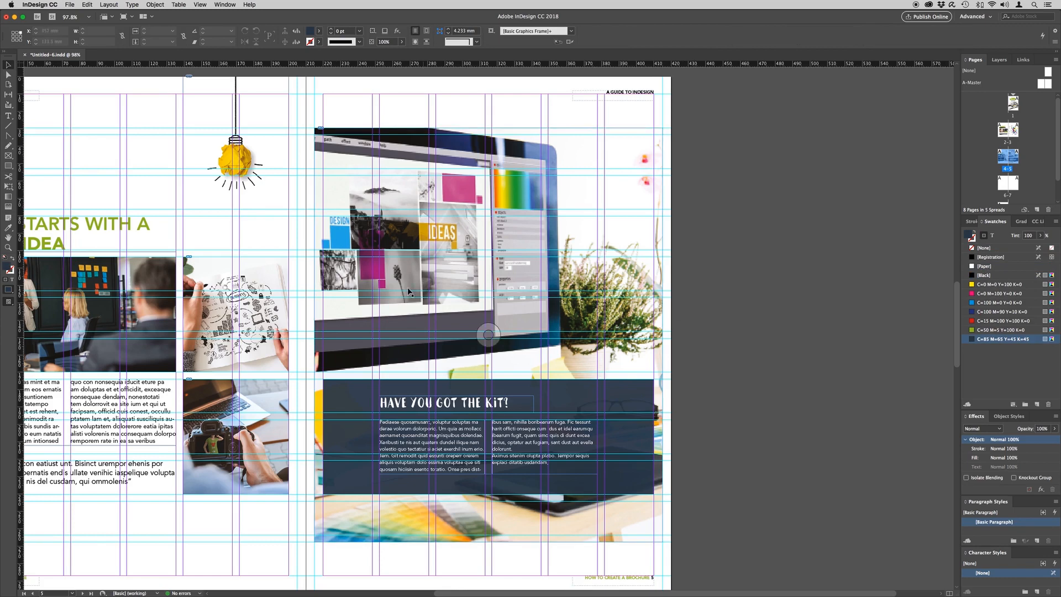
pyautogui.click(8, 301)
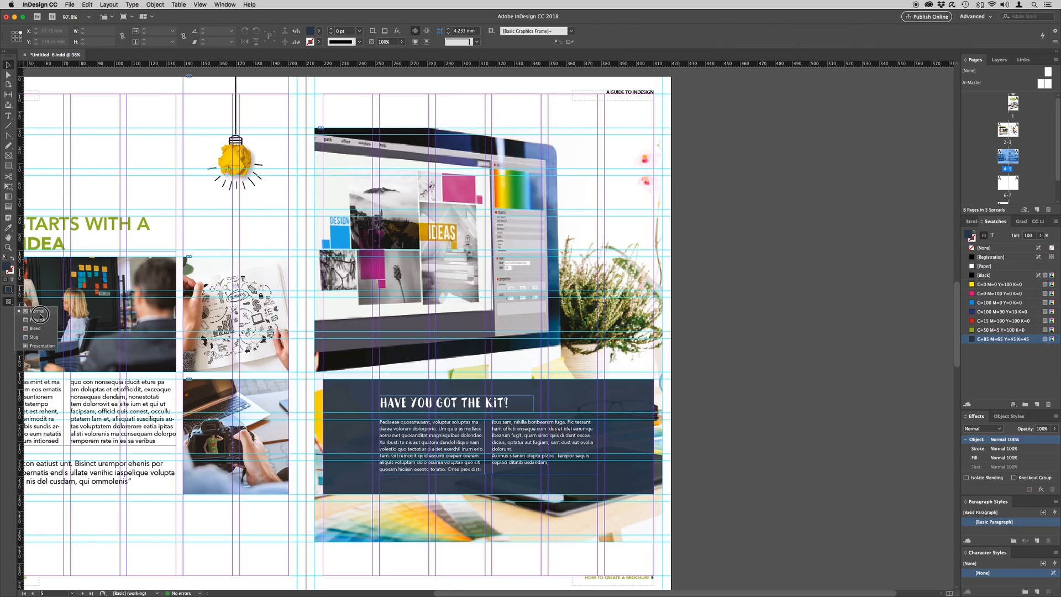
pyautogui.click(40, 320)
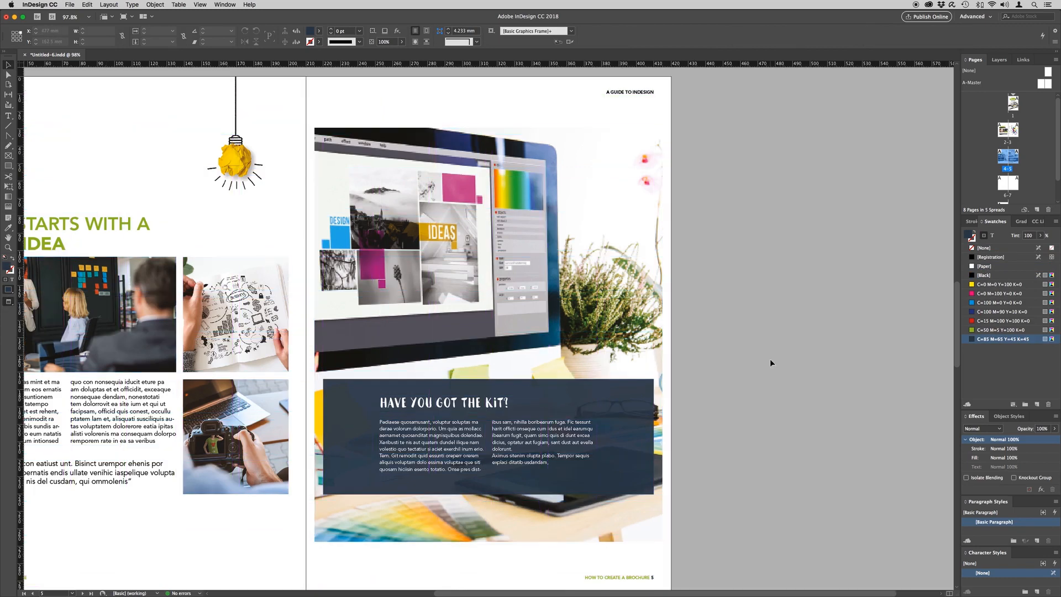